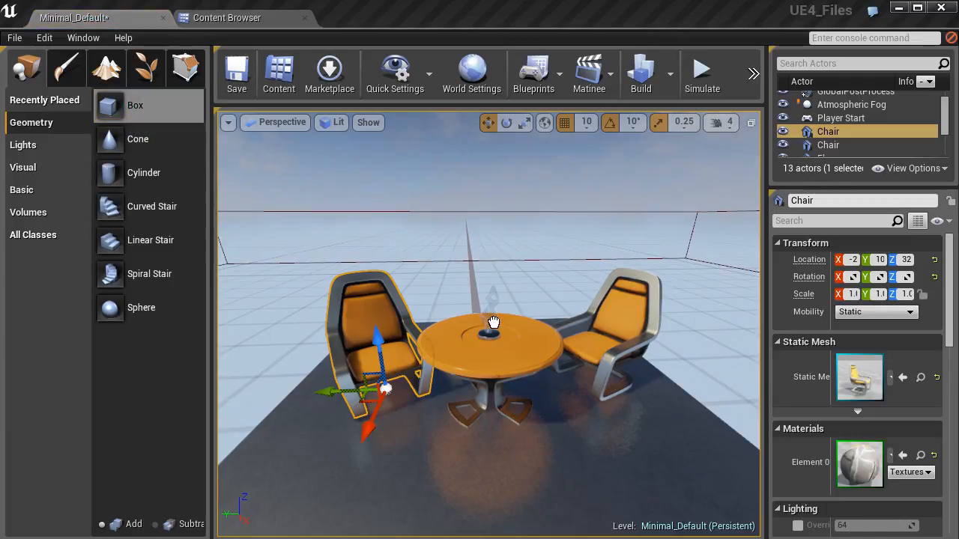
Add a 2000 × 2000 × 200 additive box brush to the level and place a cone brush on top of it.
drag(494, 323, 492, 323)
mouse_move(445, 232)
right_down()
mouse_move(445, 254)
mouse_move(562, 268)
mouse_move(440, 233)
mouse_move(475, 262)
mouse_move(449, 262)
right_up()
key(d)
key(s)
key(a)
key(d)
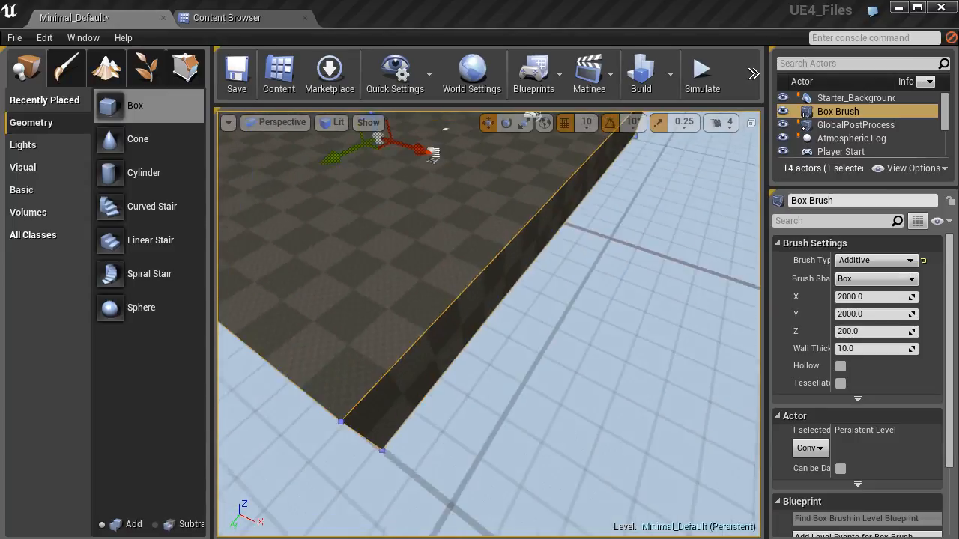
key(f)
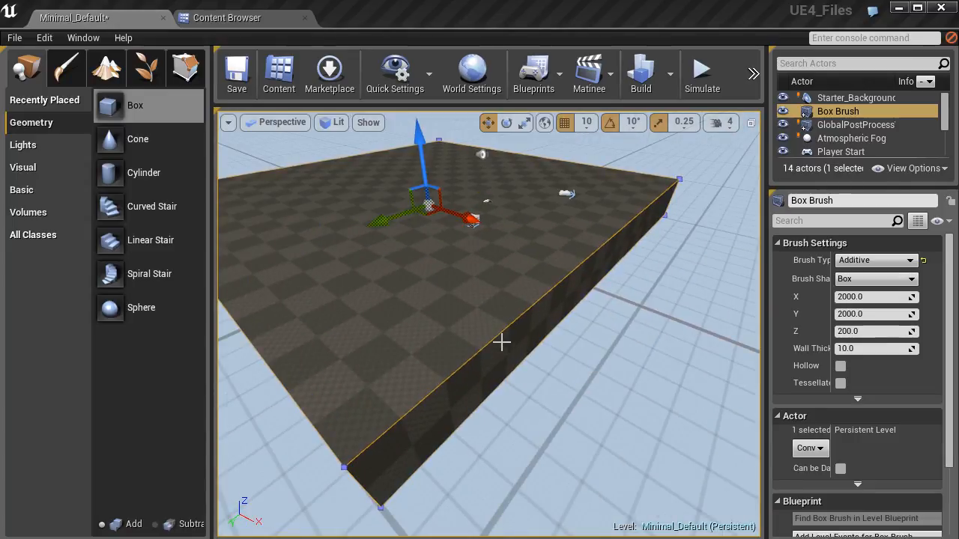
right_drag(498, 340, 562, 341)
key(w)
key(a)
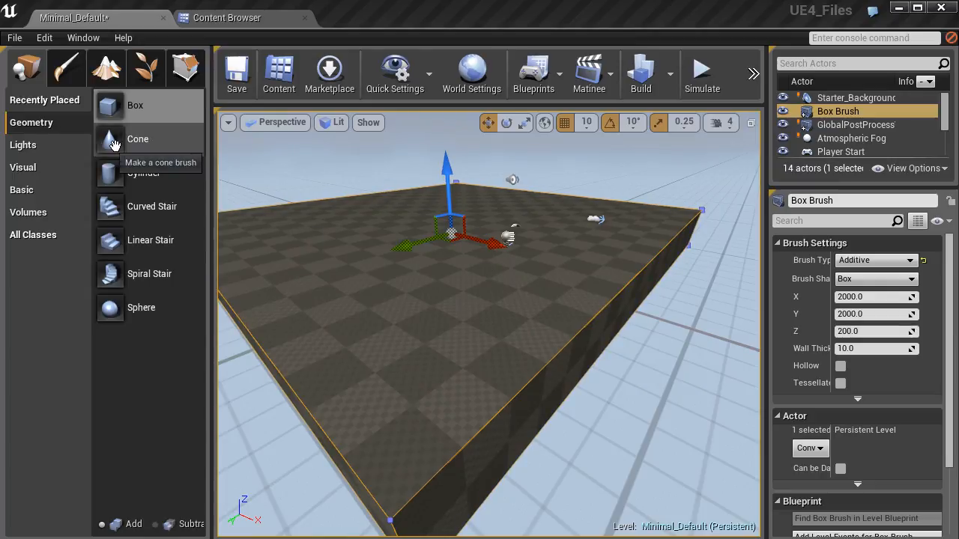
mouse_move(115, 144)
mouse_down()
mouse_move(341, 243)
mouse_move(427, 240)
mouse_up()
right_drag(486, 265, 465, 253)
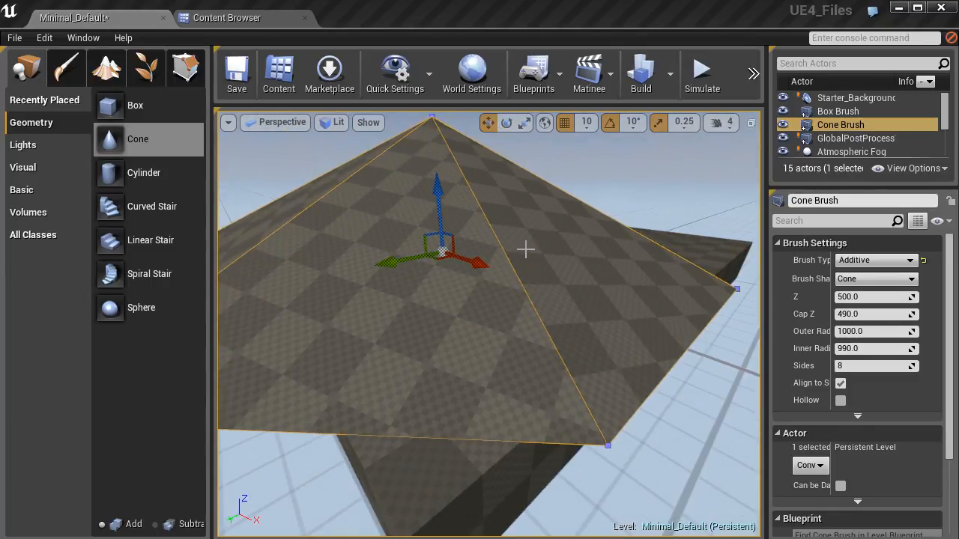
Delete the cone brush and the box brush from the level.
key(Delete)
click(546, 319)
key(Delete)
Try out a point light raised above the floor in front of the table and delete it.
right_drag(455, 288, 353, 291)
key(w)
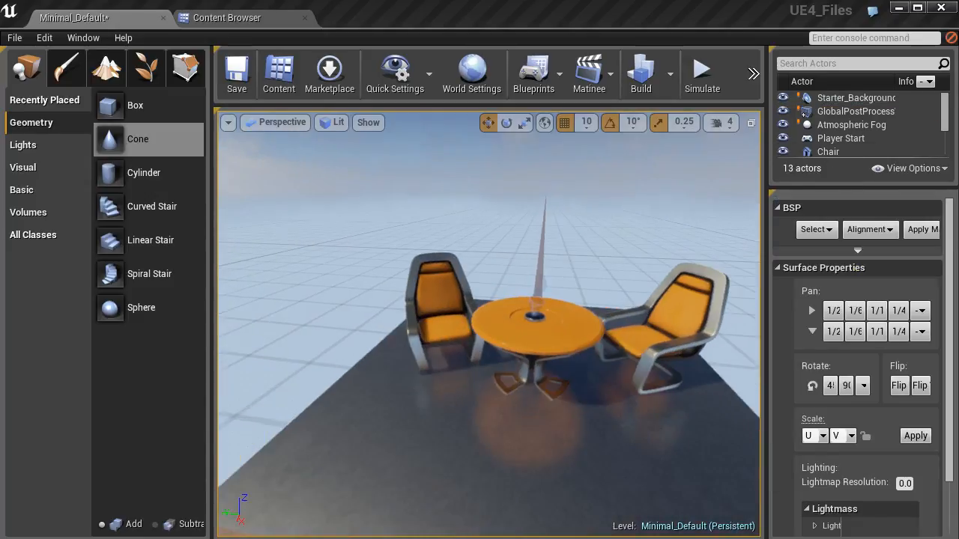
scroll(353, 291, down, 2)
click(33, 146)
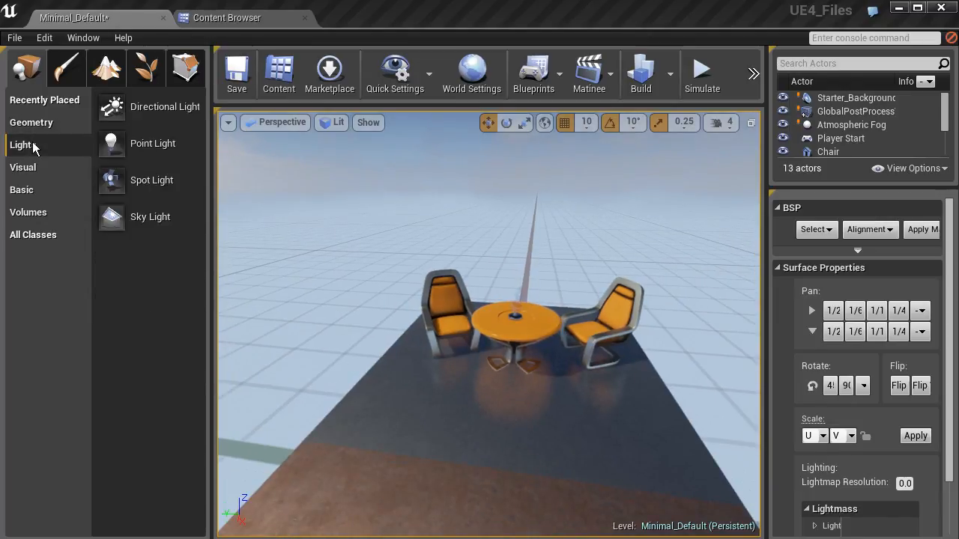
drag(112, 143, 510, 405)
right_drag(487, 395, 491, 367)
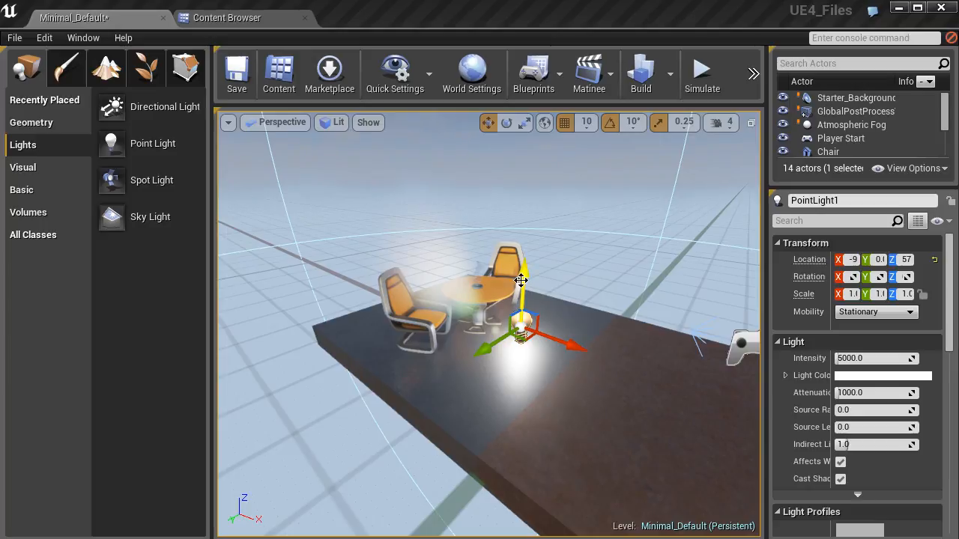
drag(523, 280, 573, 268)
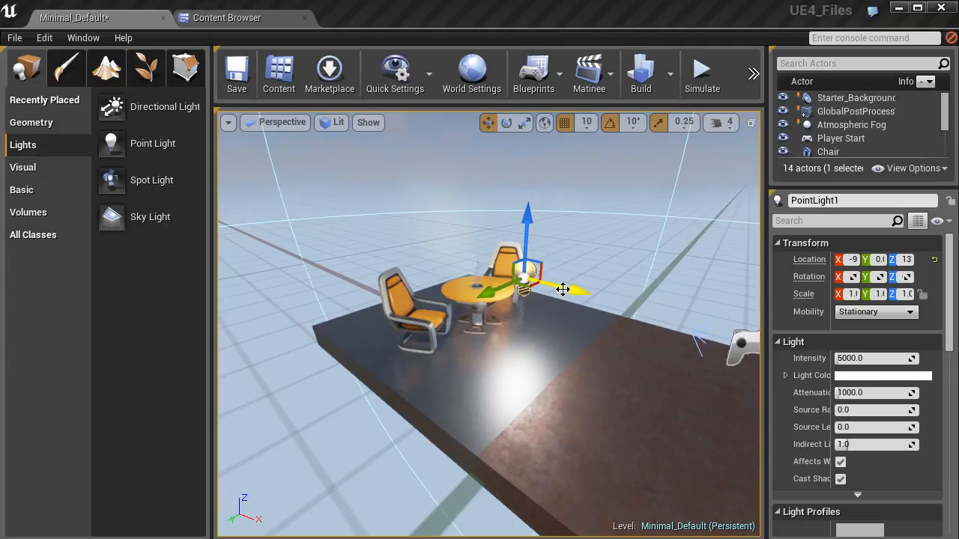
key(Delete)
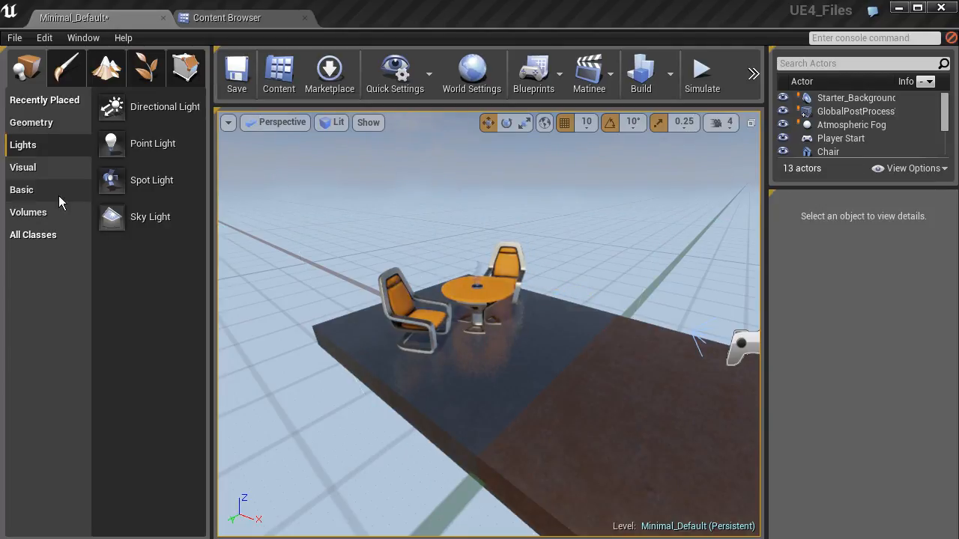
click(28, 169)
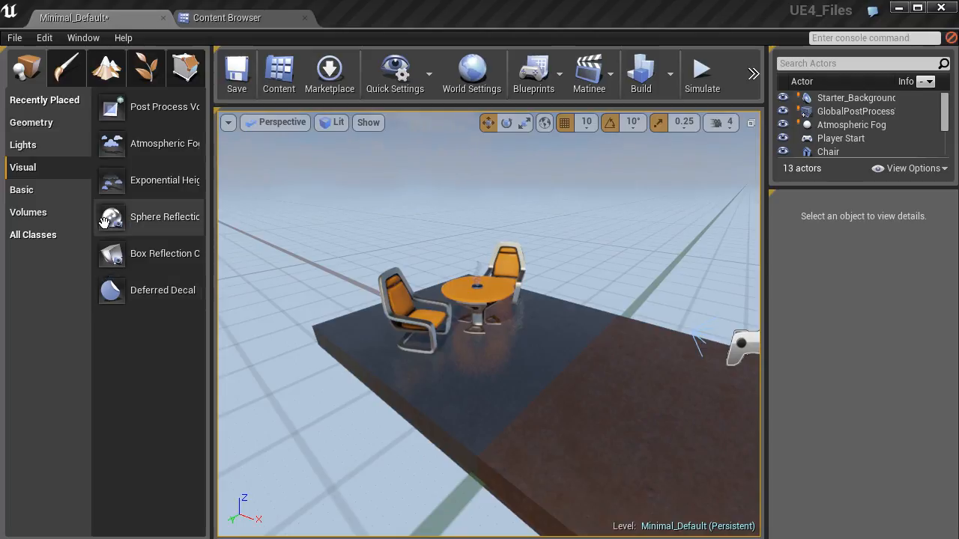
click(29, 193)
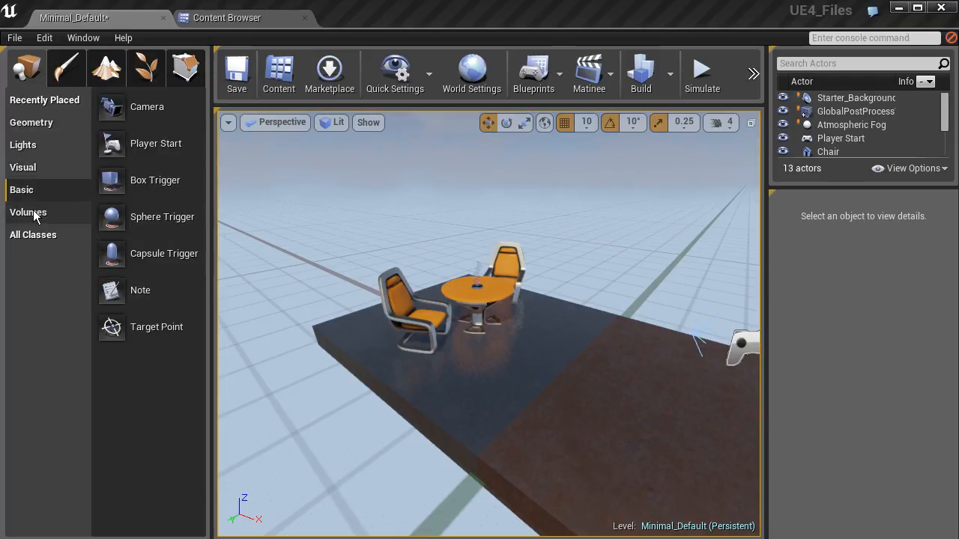
click(31, 213)
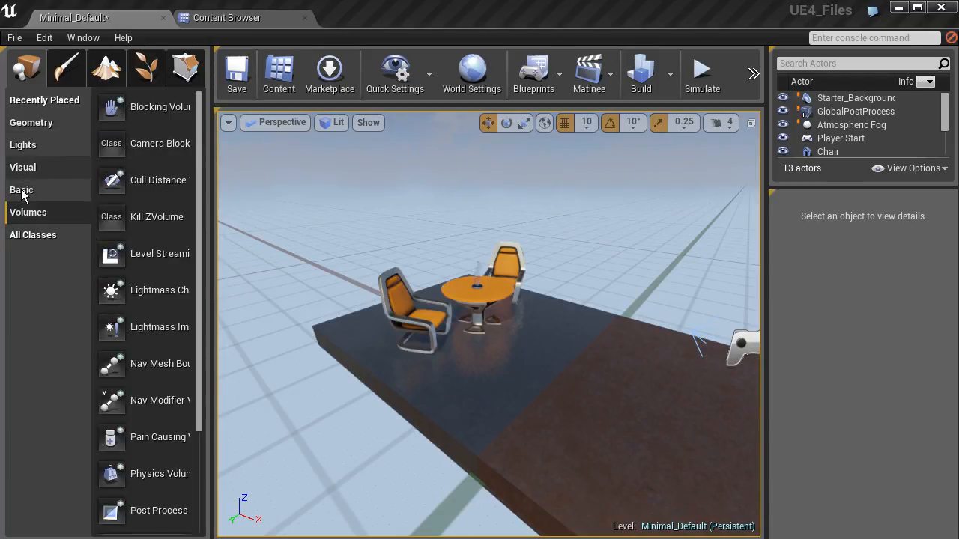
click(22, 124)
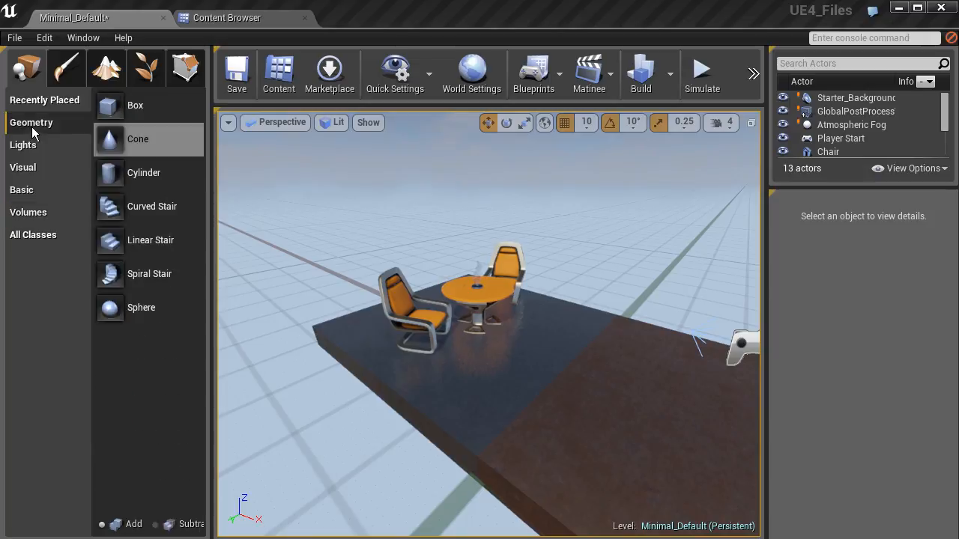
click(116, 144)
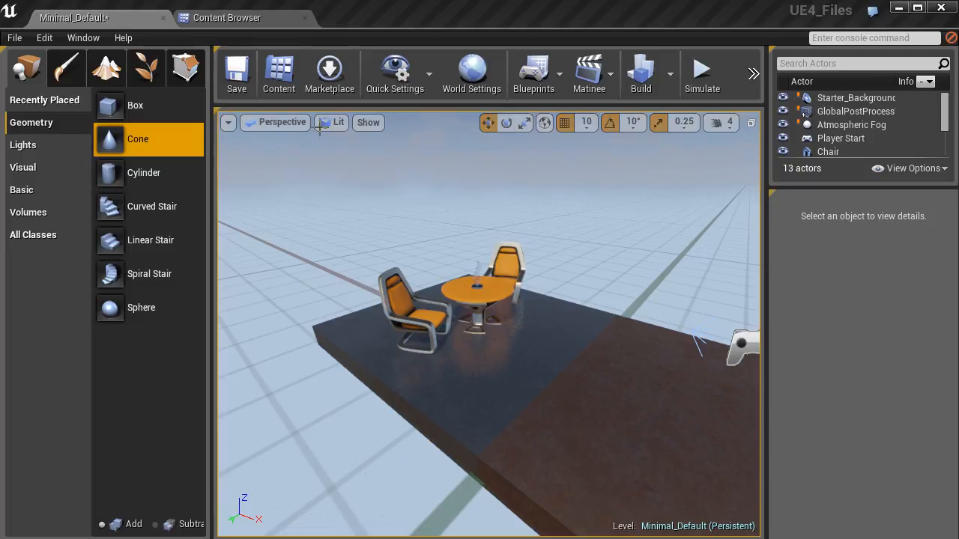
Dock the Content Browser beneath the list of placeable objects and open its Props folder.
drag(248, 21, 91, 464)
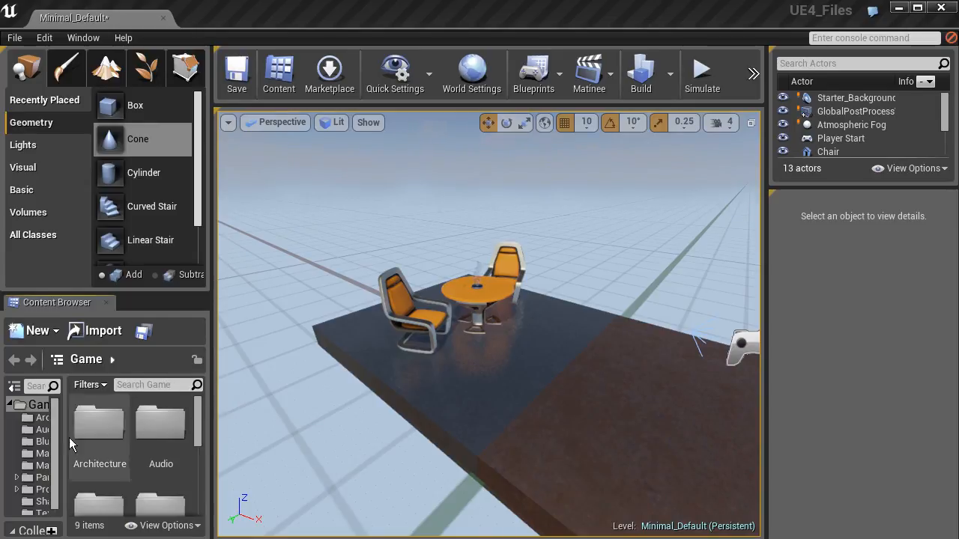
drag(62, 413, 80, 414)
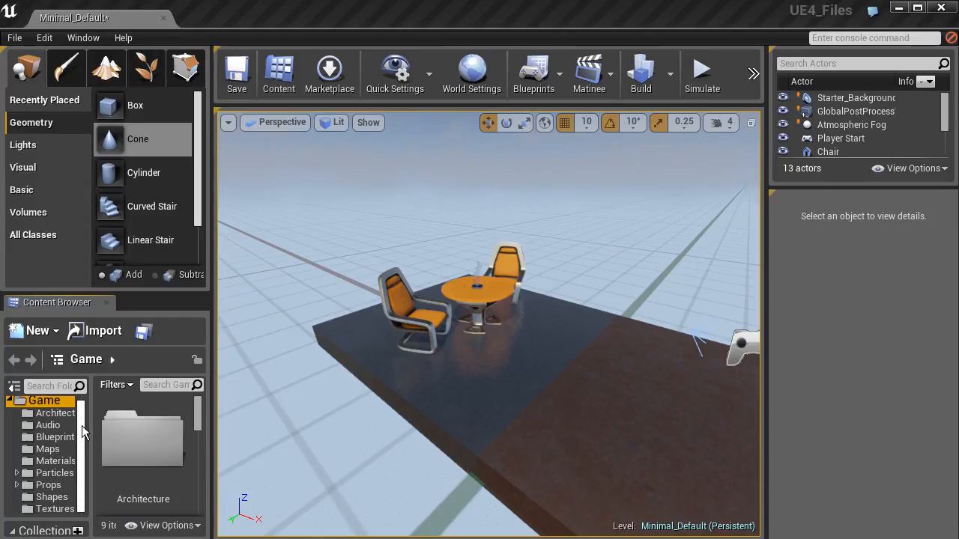
click(49, 486)
drag(197, 418, 199, 433)
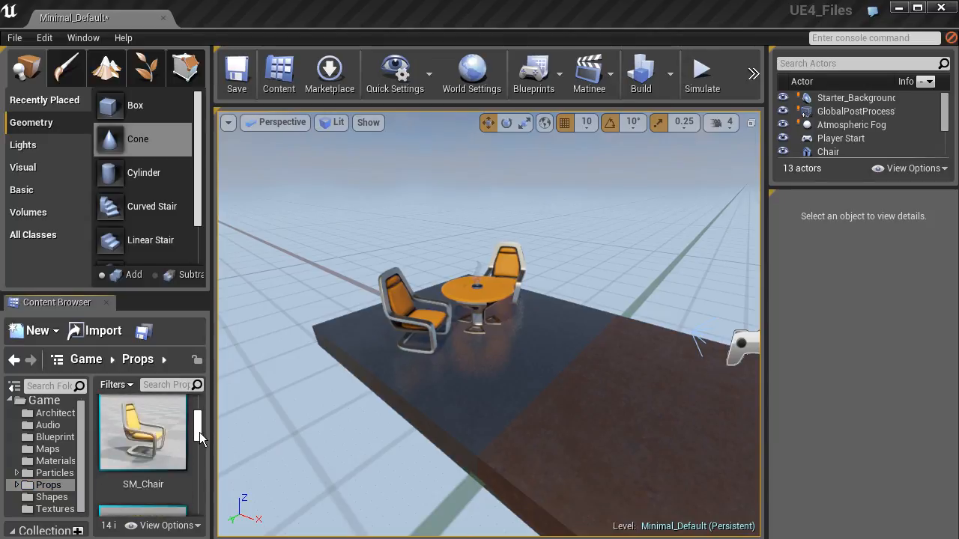
Place an SM_Chair on the floor in front of the table and delete it.
click(138, 461)
drag(139, 461, 510, 400)
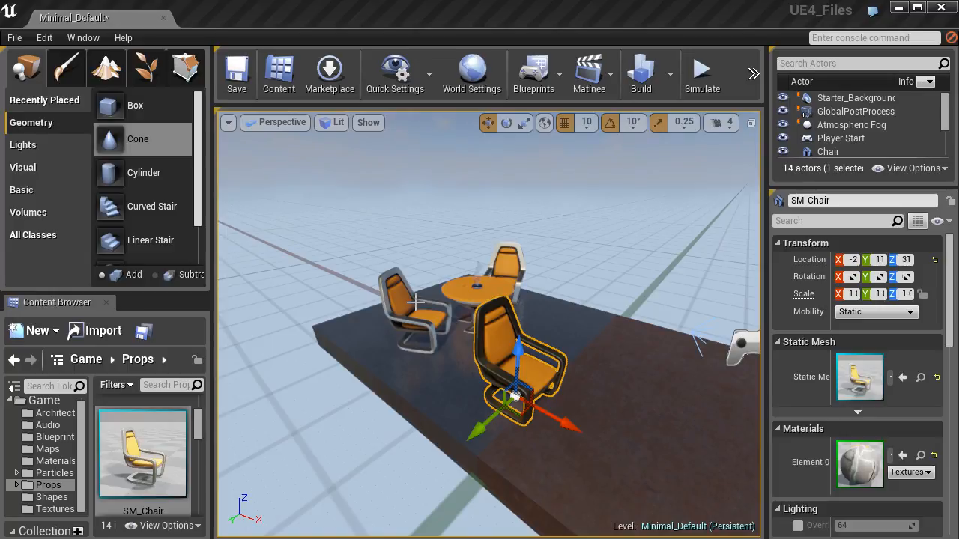
key(Delete)
Return the Content Browser to its own tab beside the level and place an SM_Chair on the floor near the table.
drag(68, 299, 253, 22)
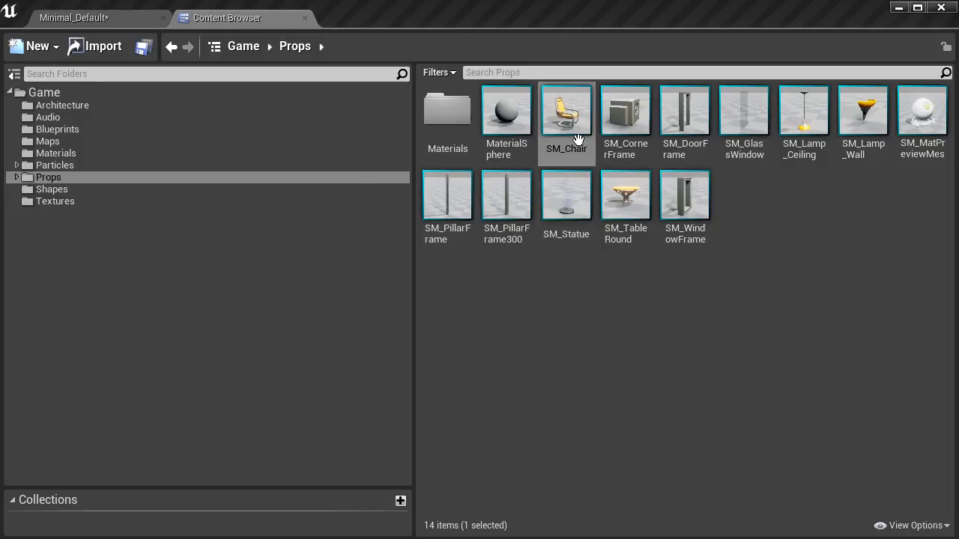
click(569, 115)
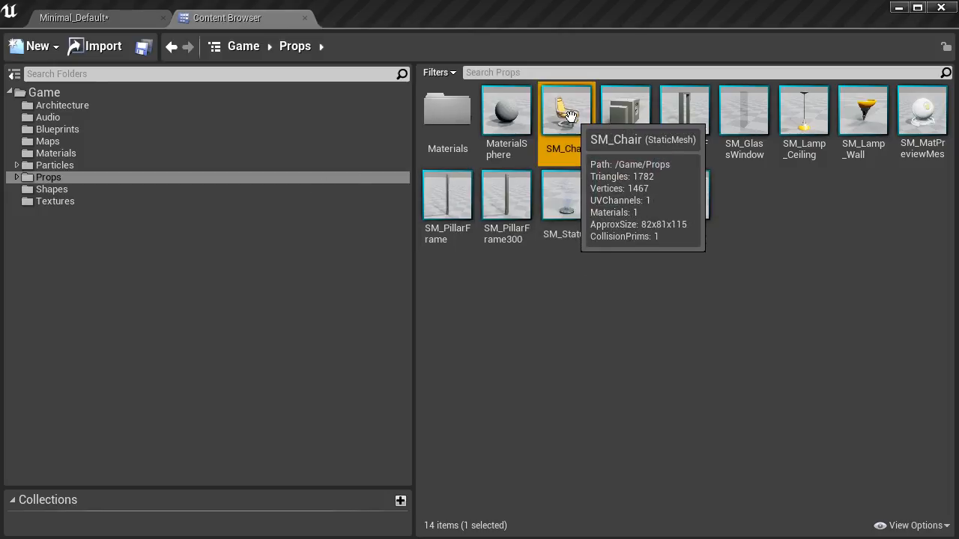
drag(570, 114, 555, 386)
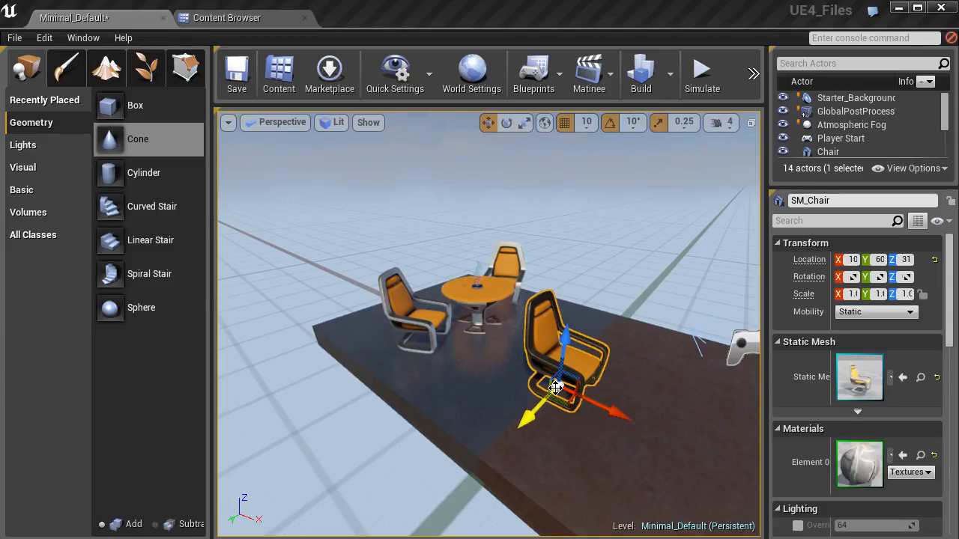
Cycle the new chair's transform gizmo through the rotate, scale and move modes, ending on move.
key(d)
mouse_move(461, 343)
right_down()
mouse_move(352, 333)
mouse_move(480, 299)
mouse_move(487, 360)
mouse_move(509, 390)
mouse_move(447, 351)
right_up()
key(w)
key(s)
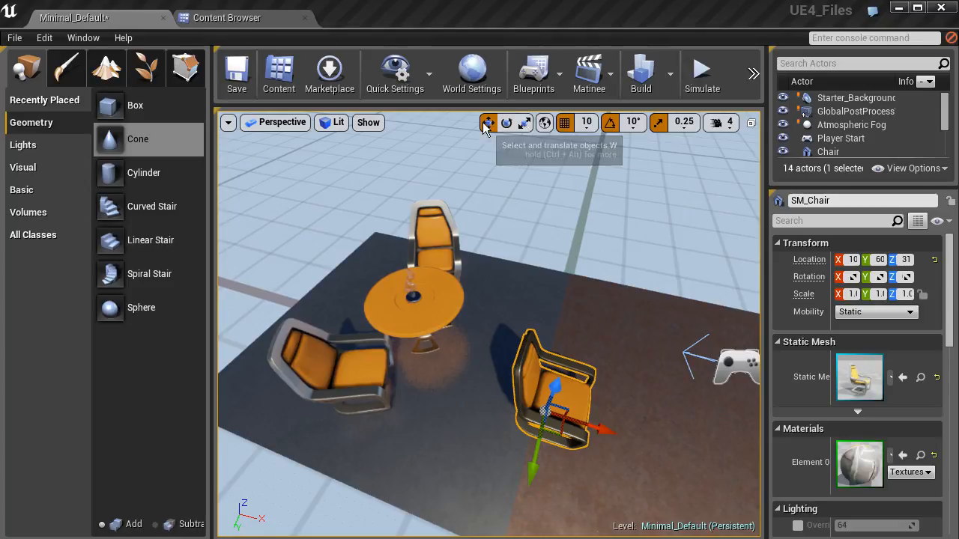
click(508, 126)
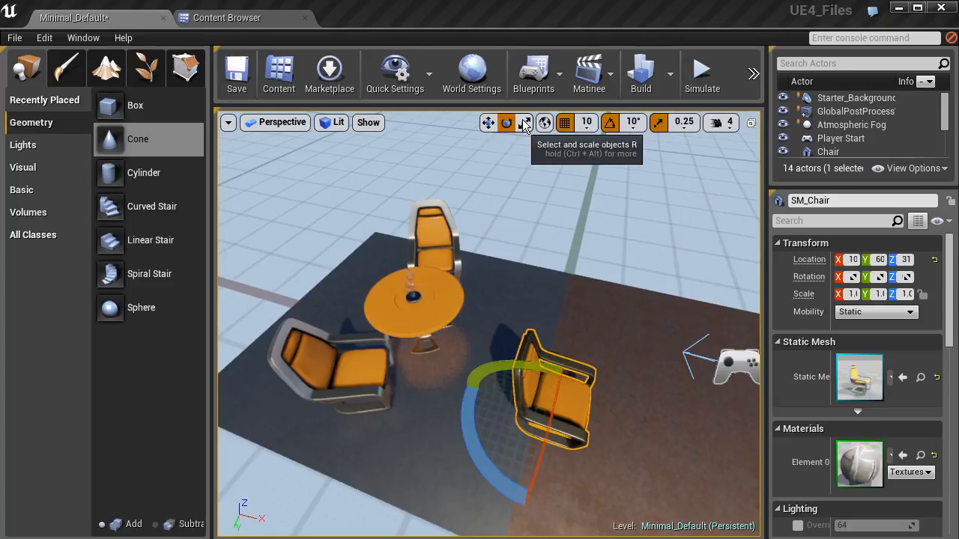
click(524, 124)
click(492, 126)
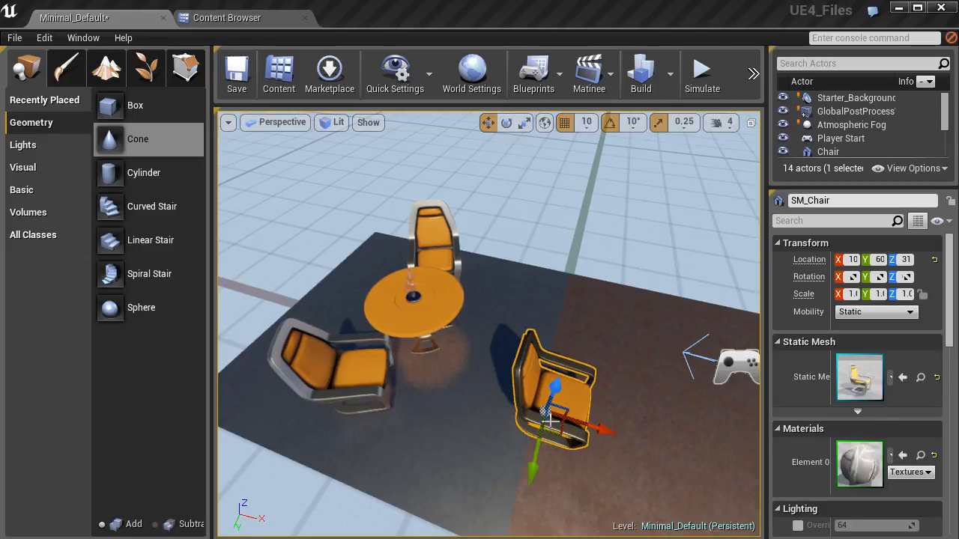
key(e)
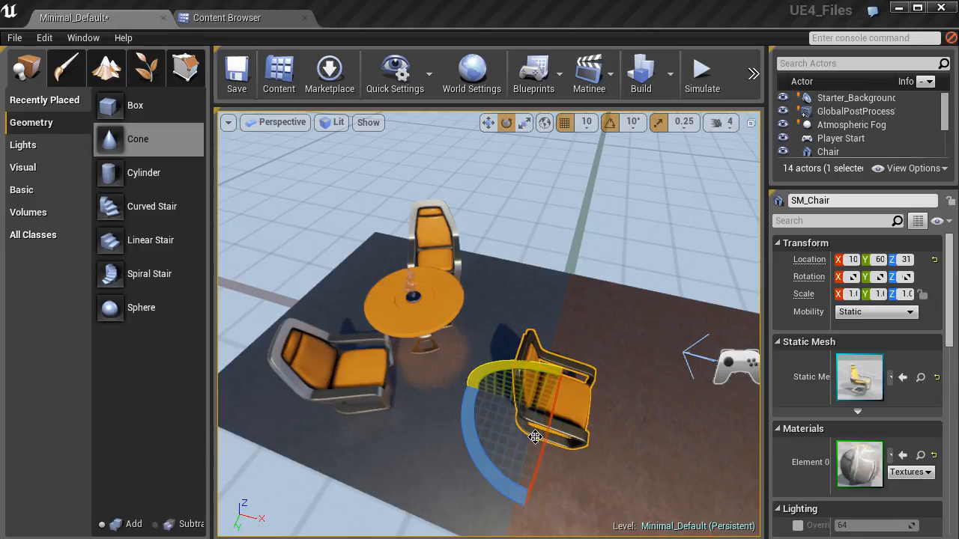
key(r)
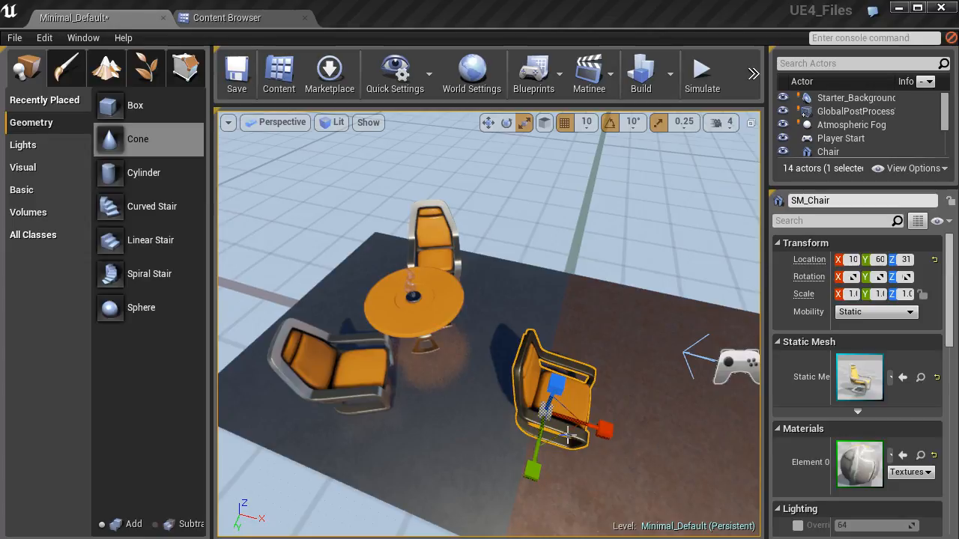
key(w)
key(e)
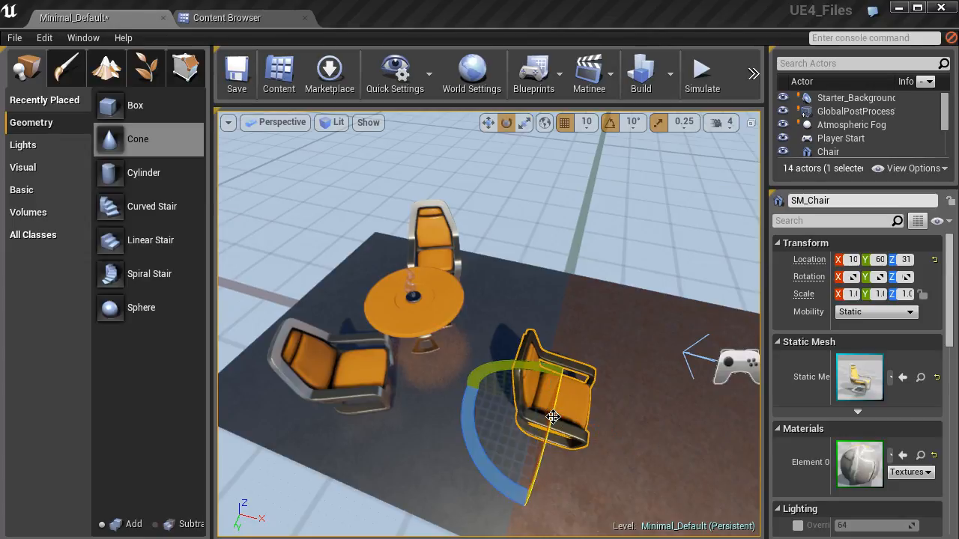
key(r)
key(w)
key(e)
key(r)
key(w)
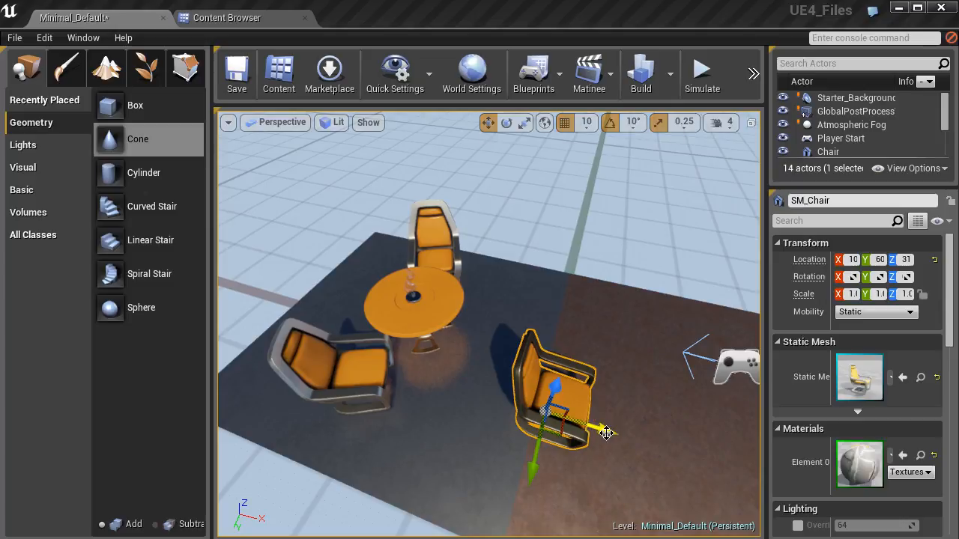
Slide the new chair along its X axis toward the table, changing the position snap size to 50.
mouse_move(603, 433)
mouse_down()
mouse_move(540, 423)
mouse_move(634, 441)
mouse_move(516, 413)
mouse_move(591, 440)
mouse_up()
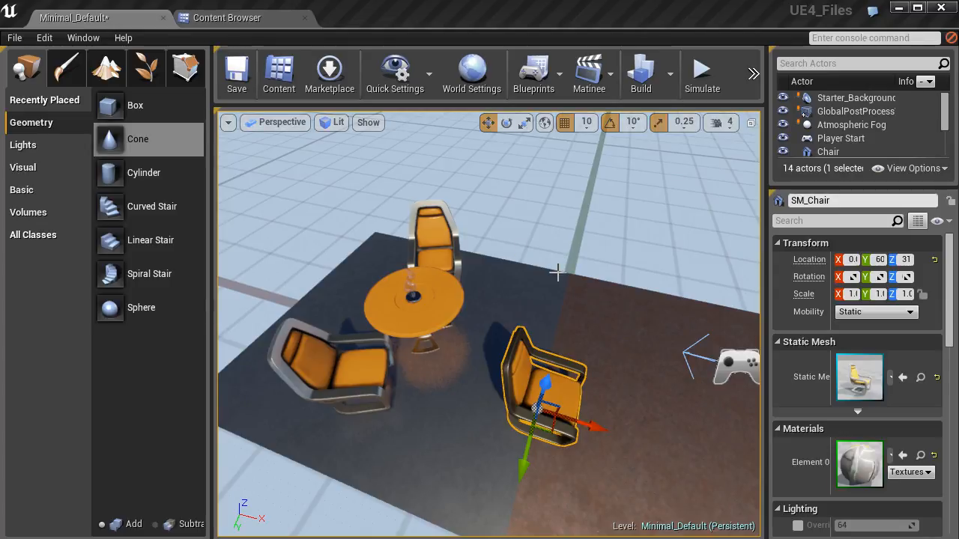
click(588, 124)
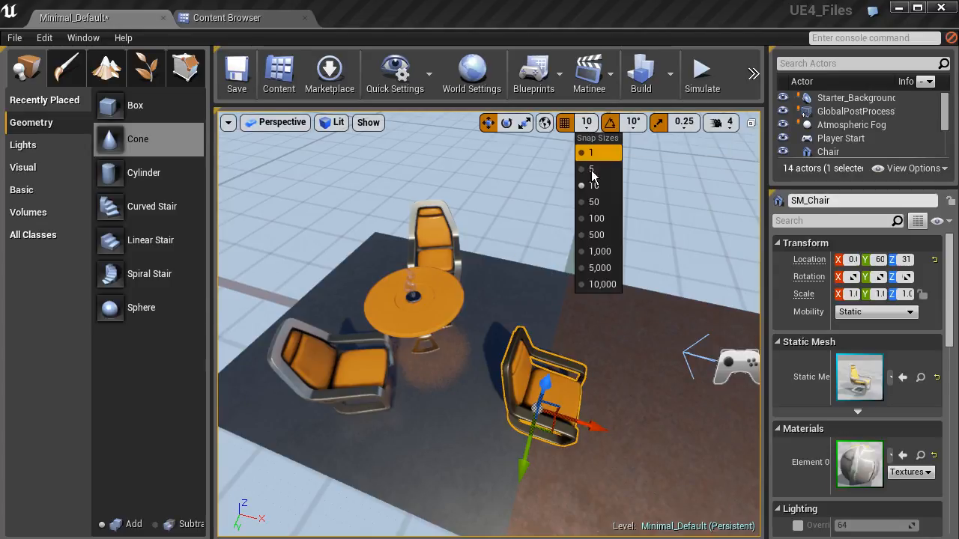
click(596, 202)
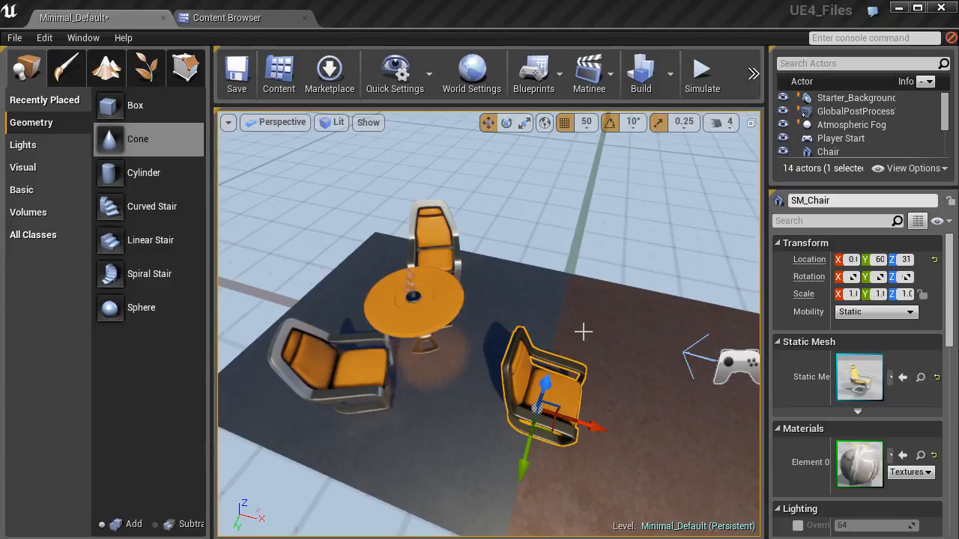
drag(585, 417, 485, 403)
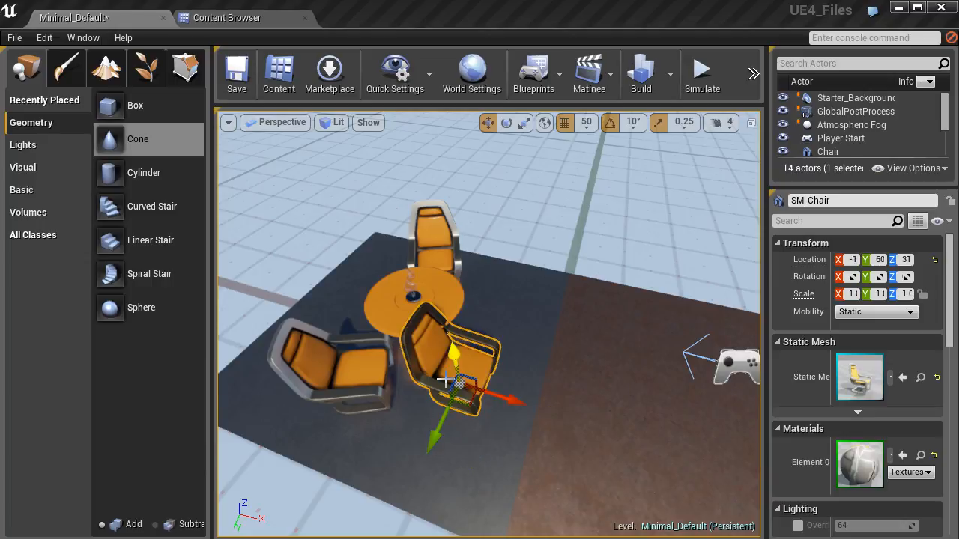
Set the position snap size to 10 and move the new chair along Y until it stands beside the table.
click(586, 122)
click(595, 184)
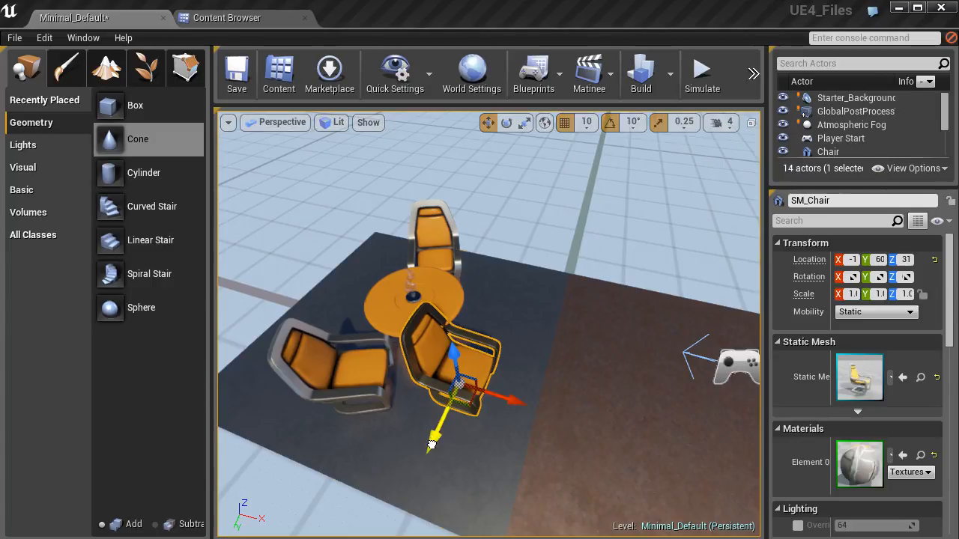
click(431, 444)
key(ctrl+z)
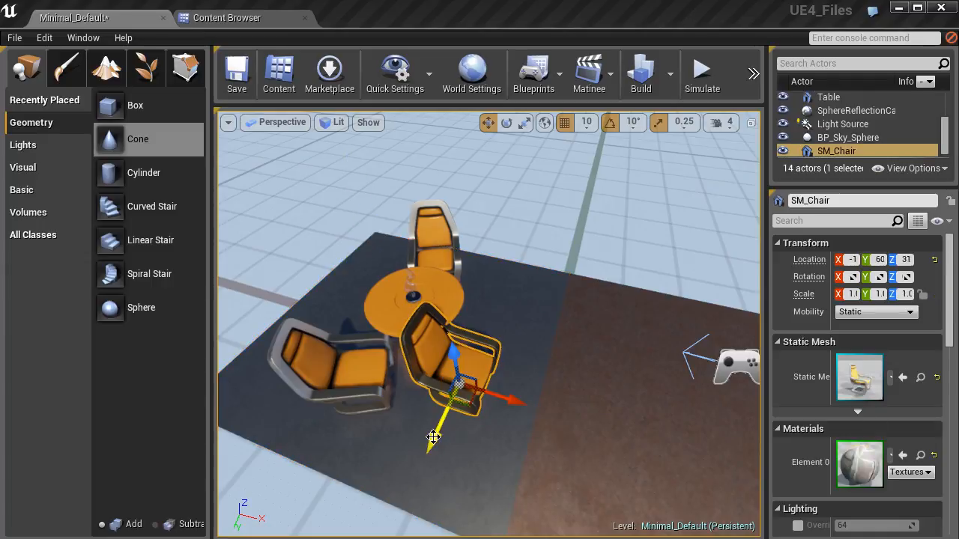
drag(436, 435, 482, 398)
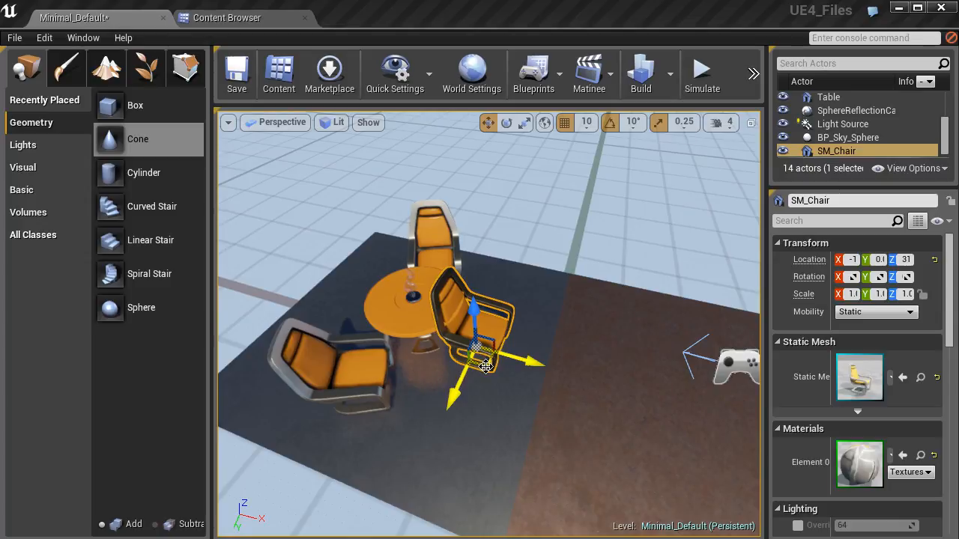
Shift the new chair slightly across the floor in X and Y and rotate it about Z with 10° snapping until it faces the table.
mouse_move(485, 365)
mouse_down()
mouse_move(609, 393)
mouse_move(494, 405)
mouse_move(475, 332)
mouse_move(402, 385)
mouse_move(488, 375)
mouse_move(522, 386)
mouse_move(493, 367)
mouse_up()
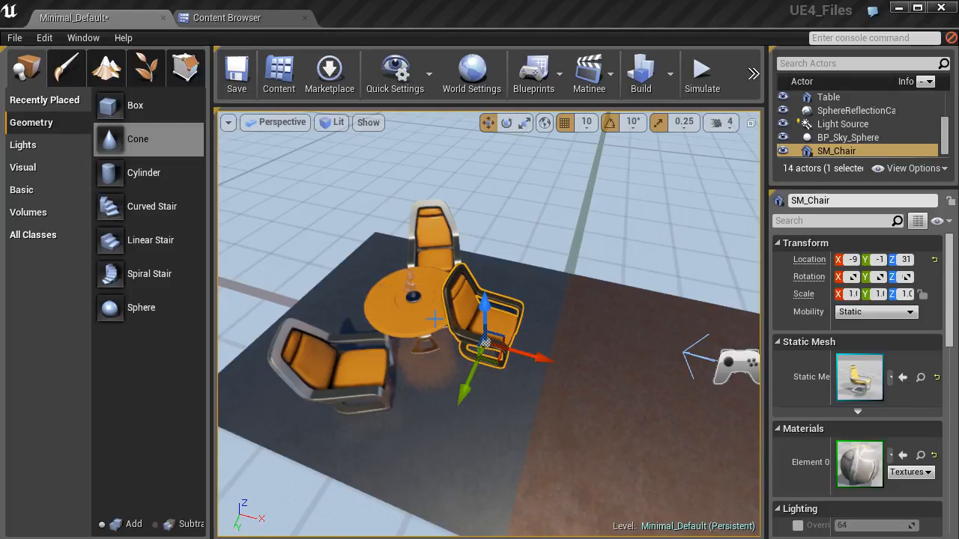
click(507, 124)
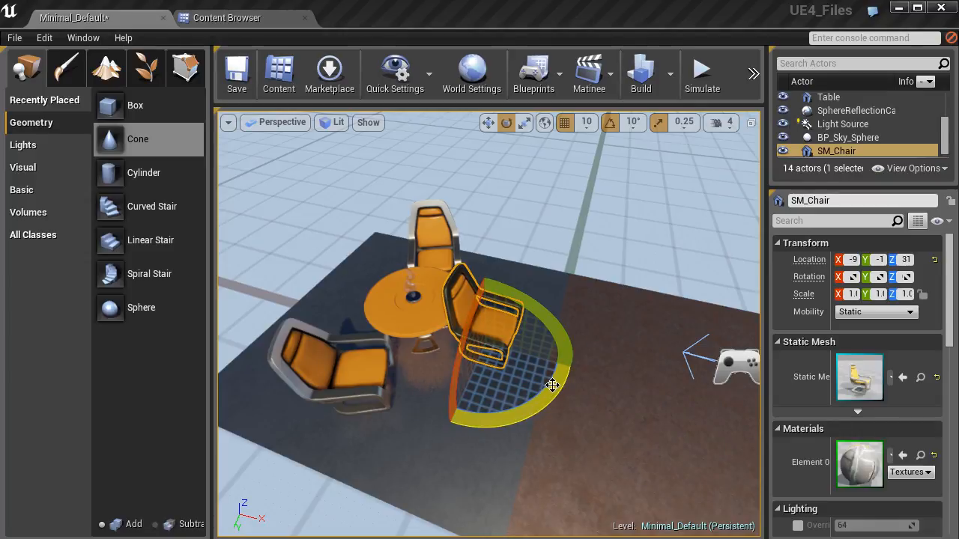
drag(552, 385, 563, 368)
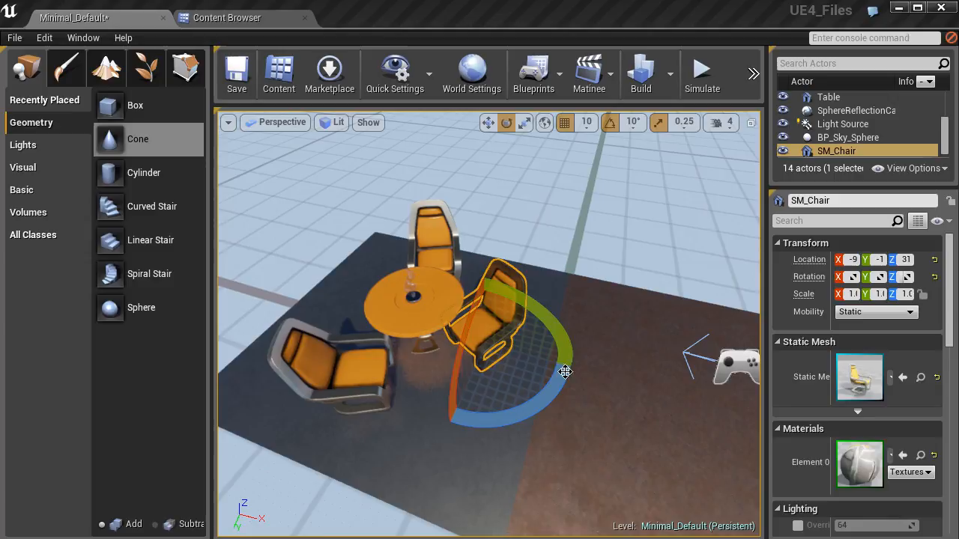
click(611, 126)
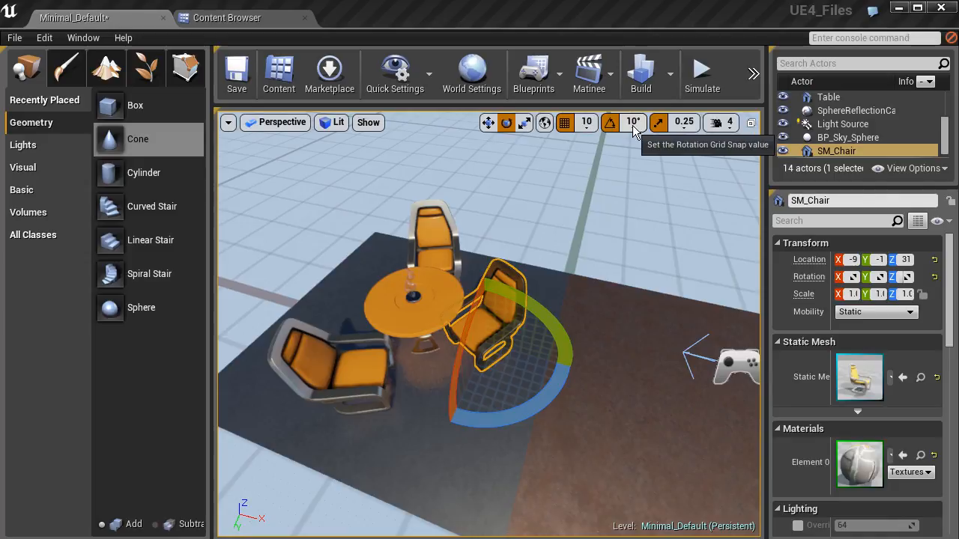
click(633, 126)
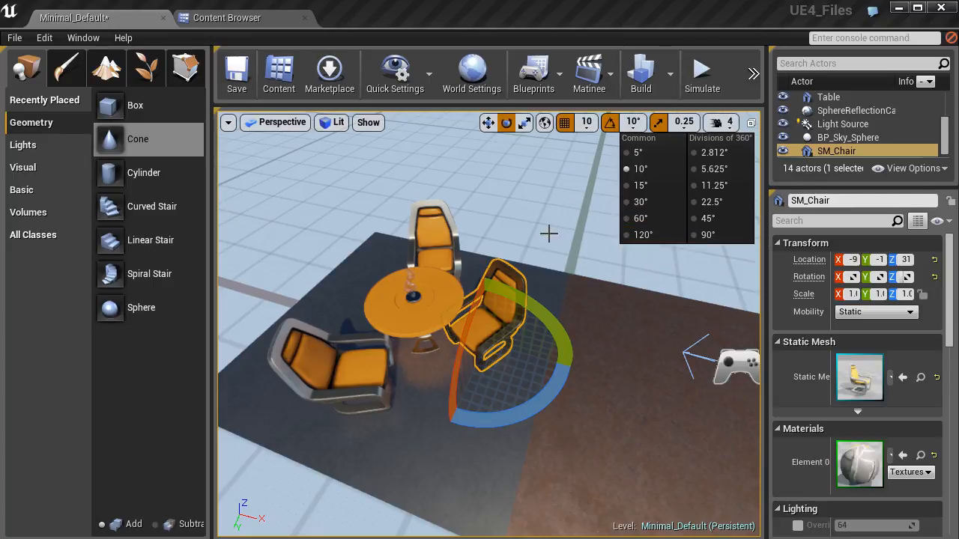
drag(525, 410, 463, 412)
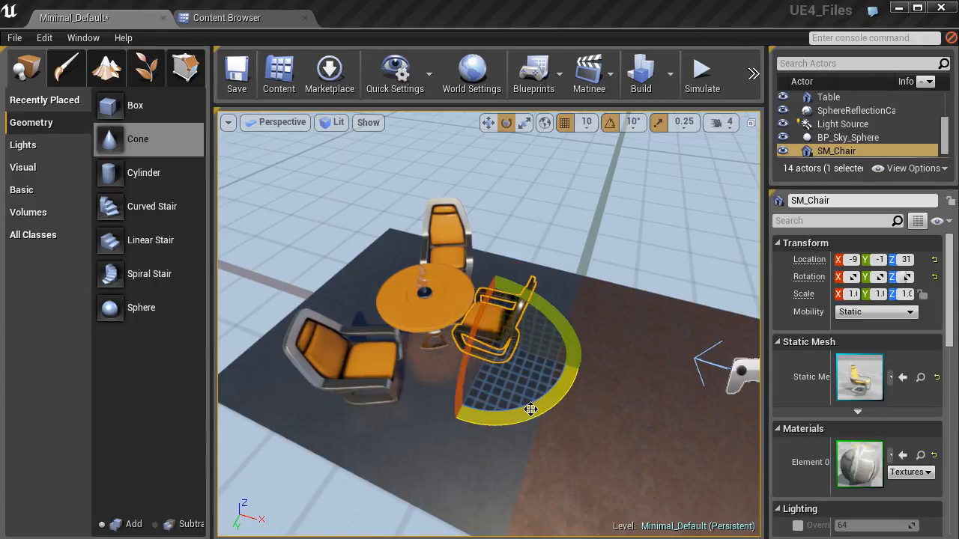
Move the rotated chair across the floor in X and Y so it stands at the table's open side.
click(487, 124)
drag(493, 353, 507, 370)
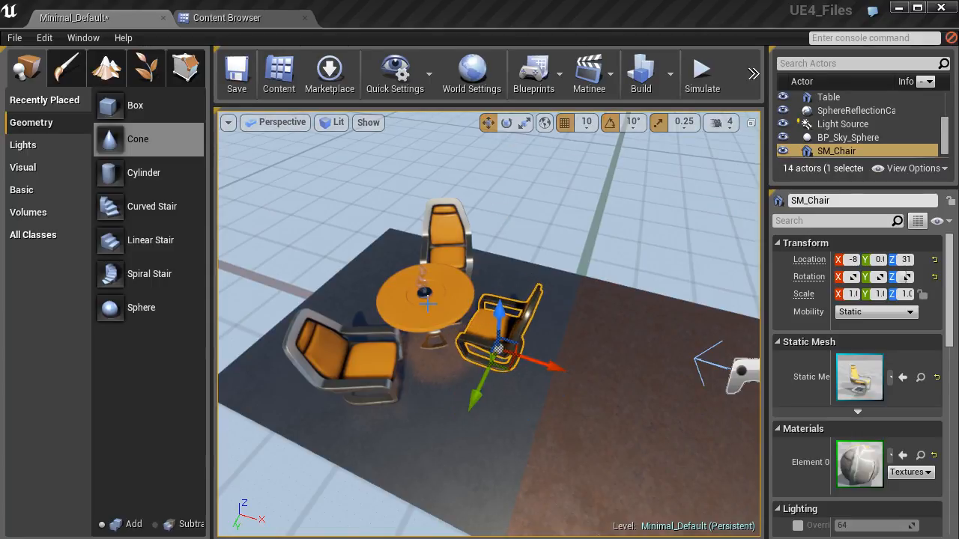
right_drag(501, 345, 499, 342)
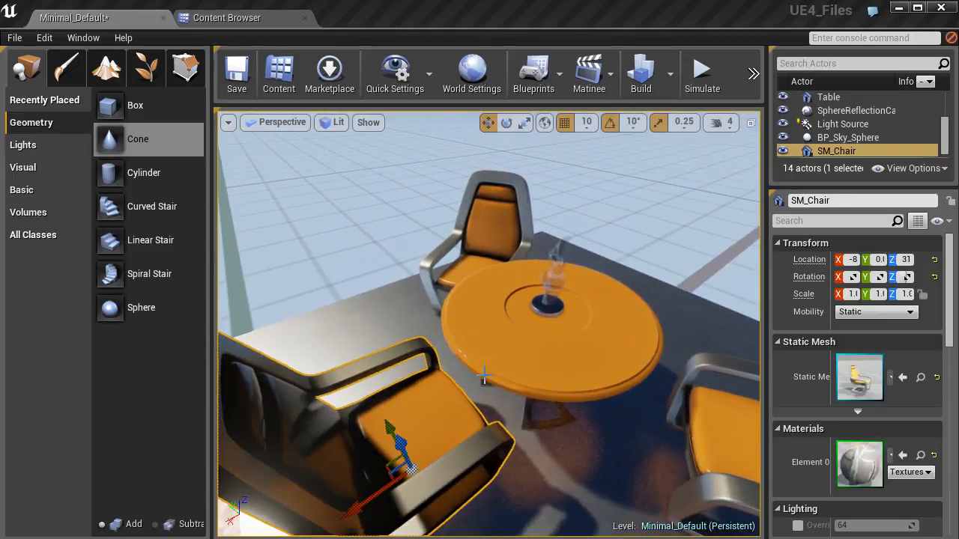
right_drag(484, 377, 484, 377)
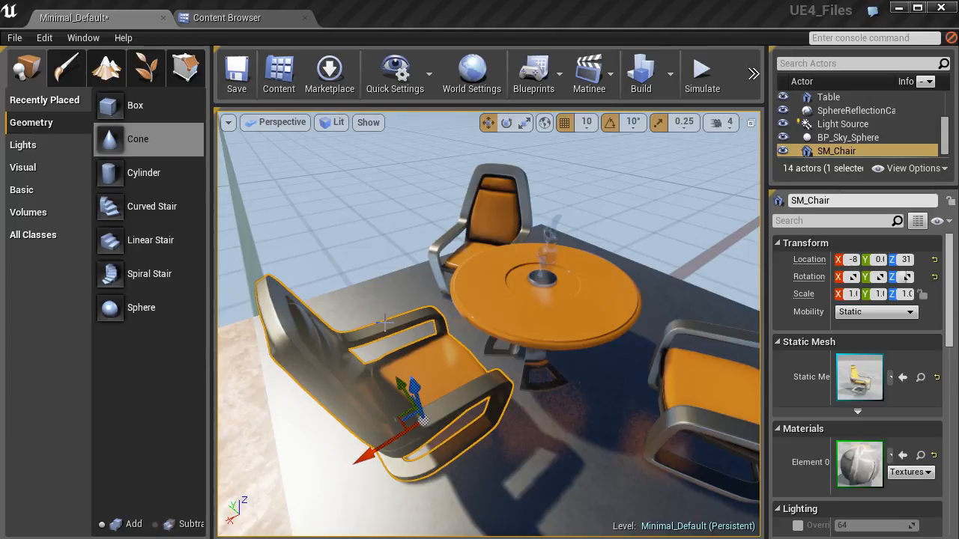
Switch the gizmo to scale mode and shrink the new chair uniformly on all axes by one 0.25 snap step.
click(524, 124)
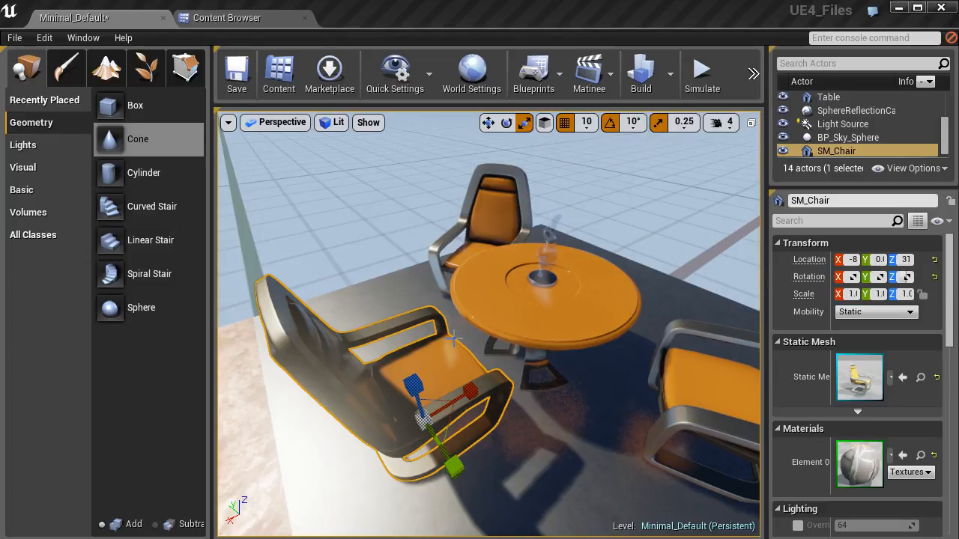
key(w)
key(e)
key(r)
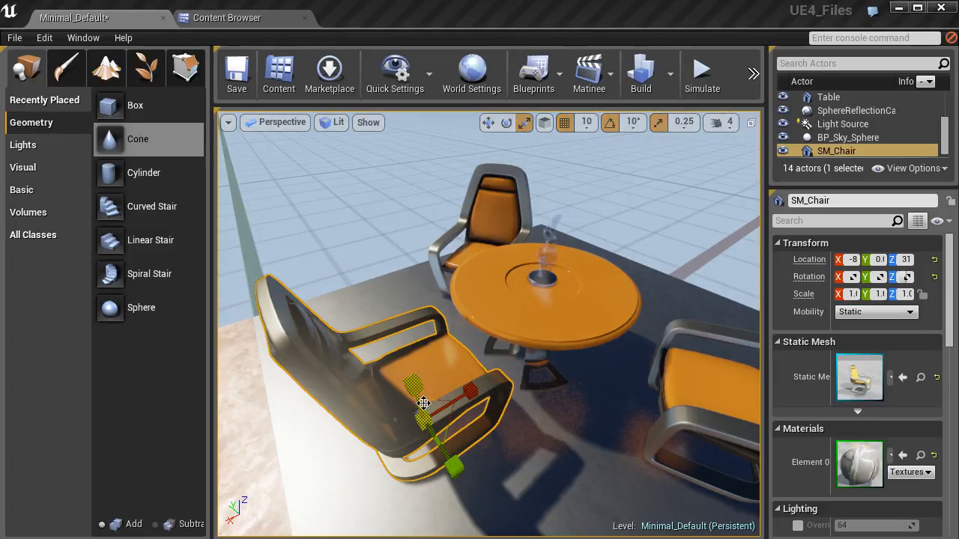
right_drag(488, 433, 502, 405)
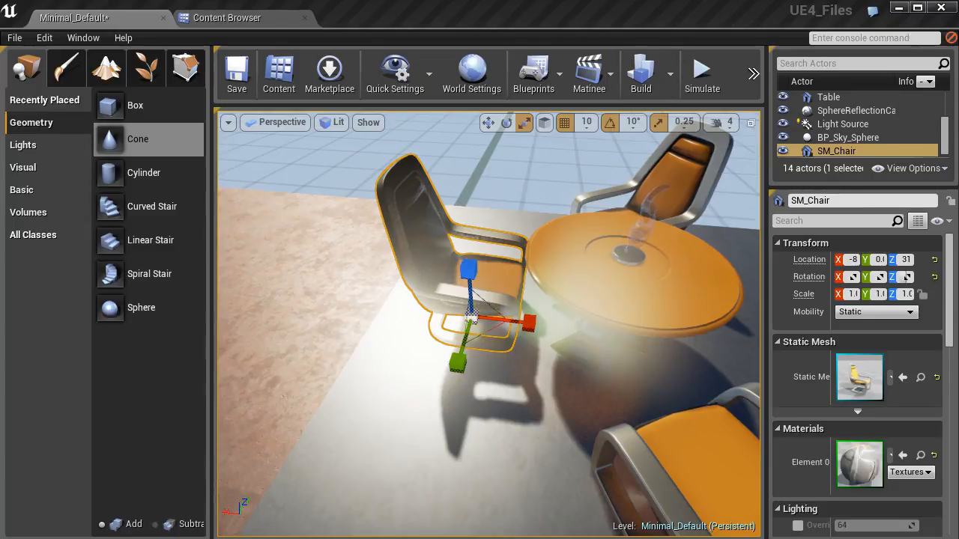
key(f)
alt+drag(541, 358, 514, 365)
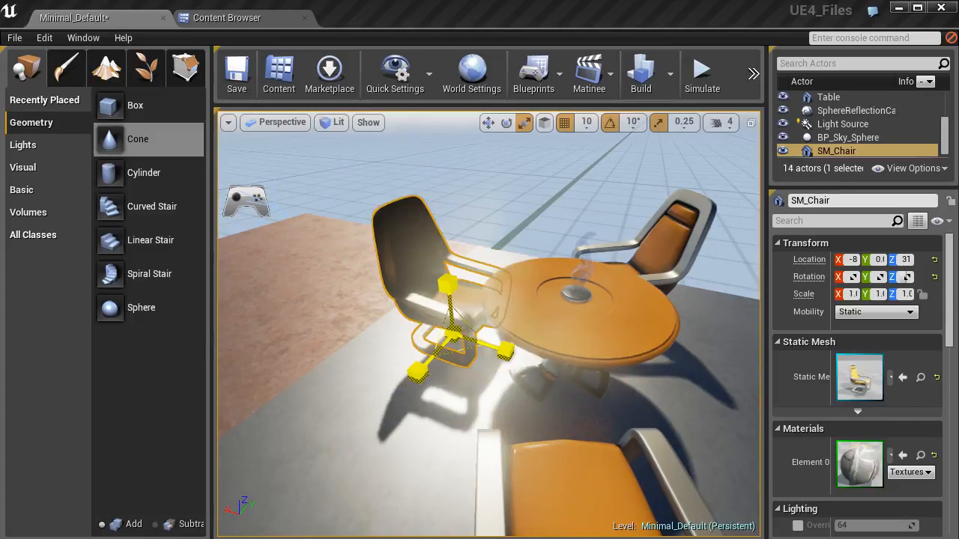
drag(452, 338, 482, 360)
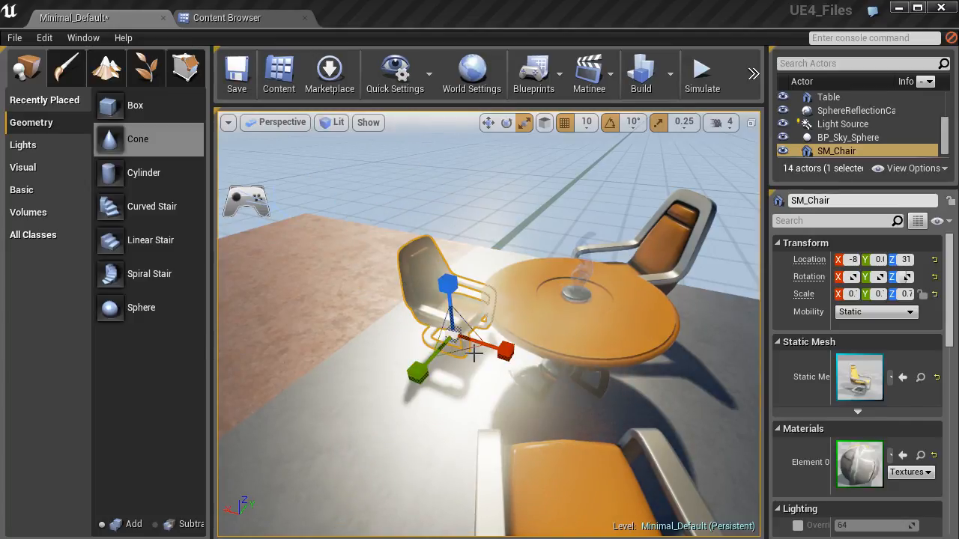
right_drag(452, 350, 529, 329)
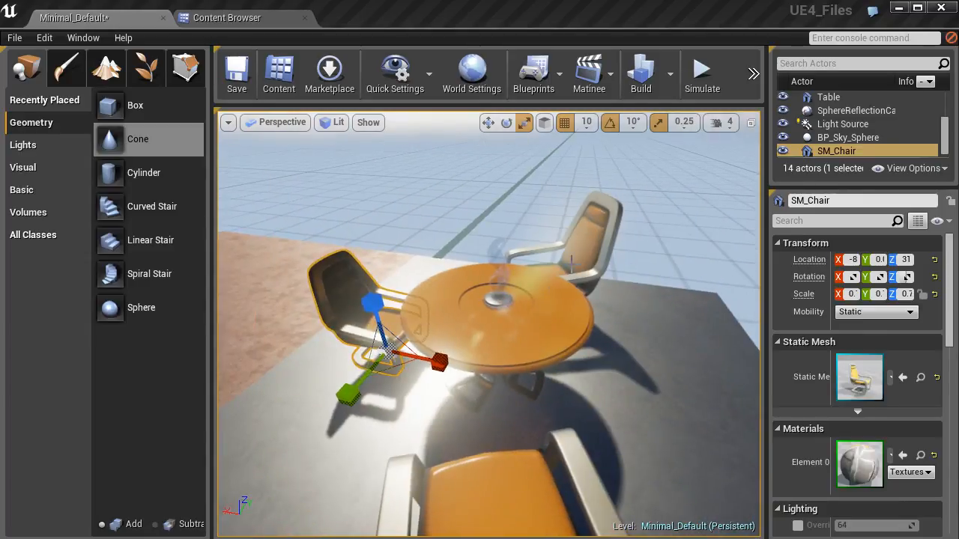
View the available scale snap sizes, close the list without changing the size, and select the new chair again.
click(683, 123)
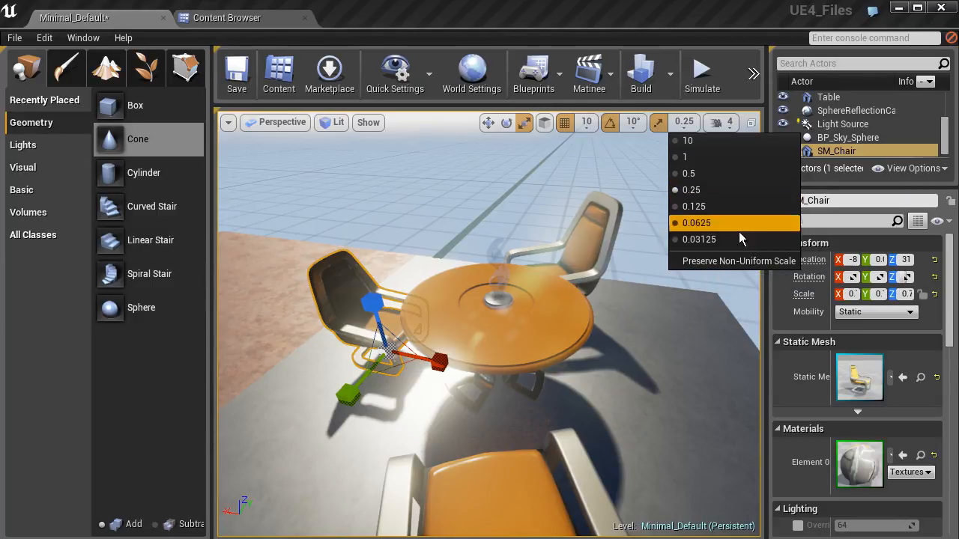
click(545, 190)
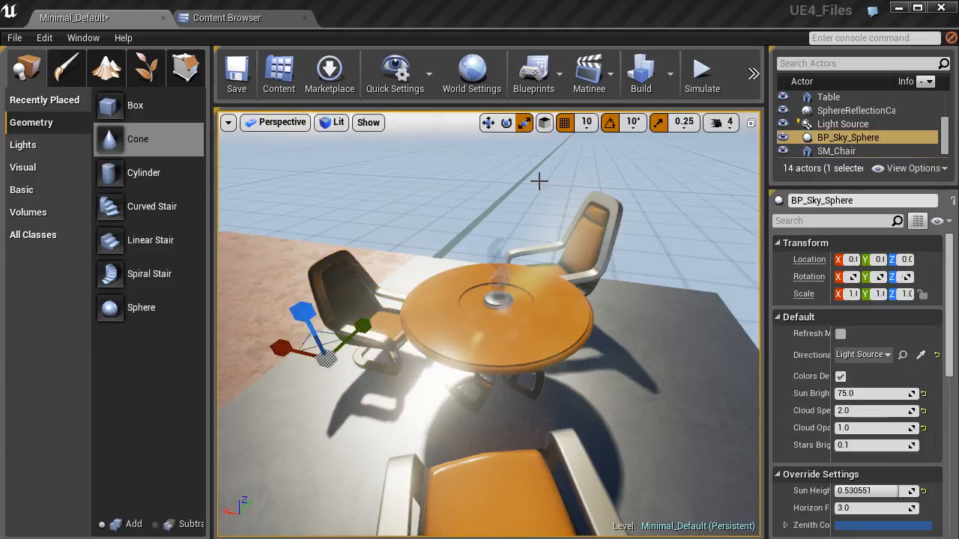
click(357, 315)
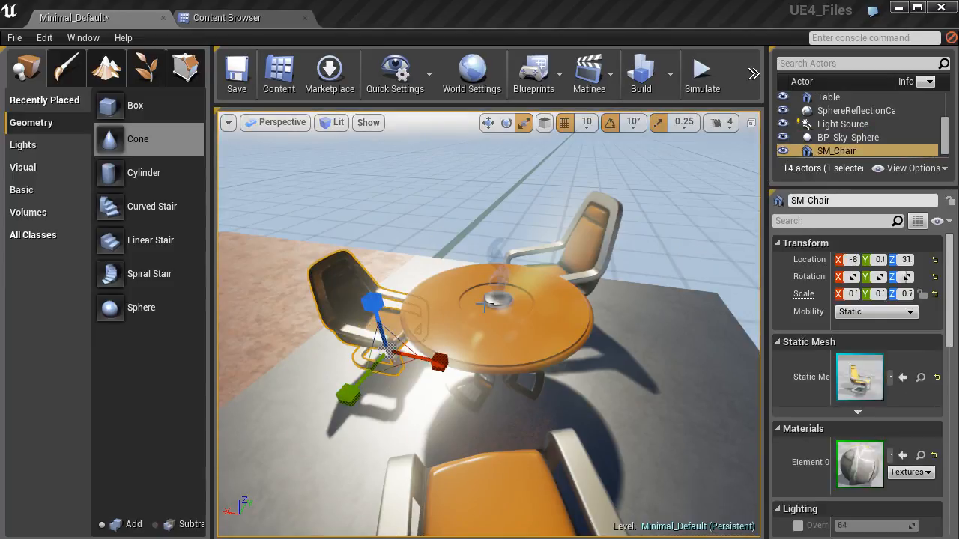
Disable position grid snapping, move the new chair freely a short way along Y, and enable position snapping again.
click(565, 127)
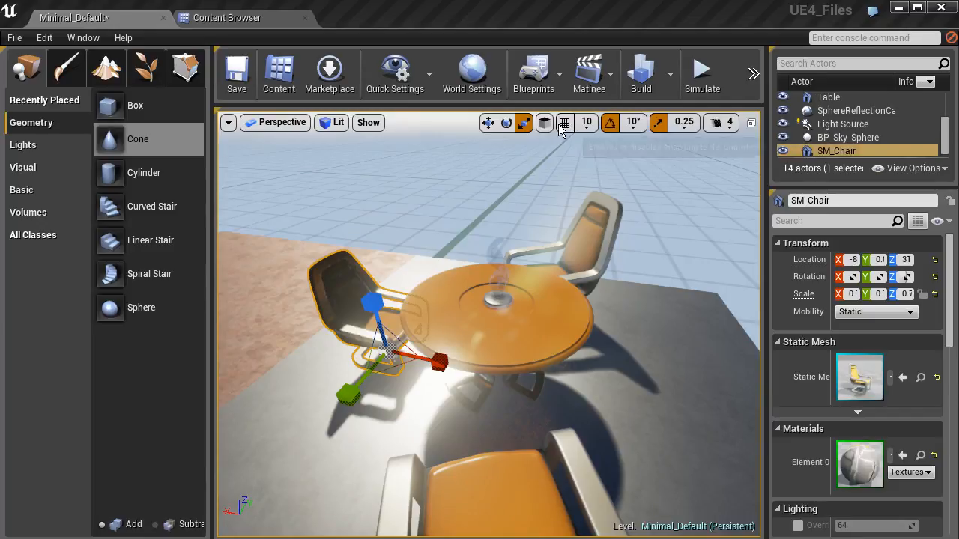
click(488, 124)
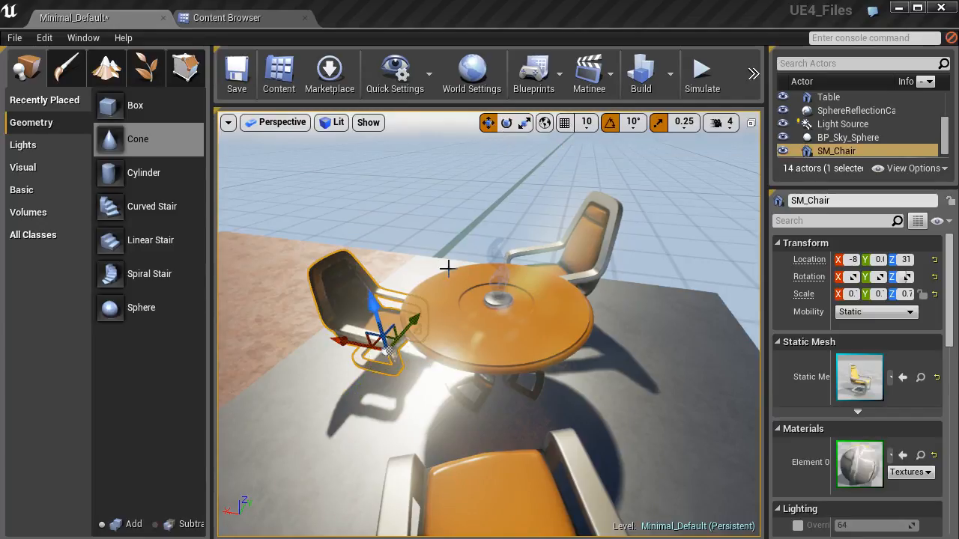
drag(395, 330, 415, 320)
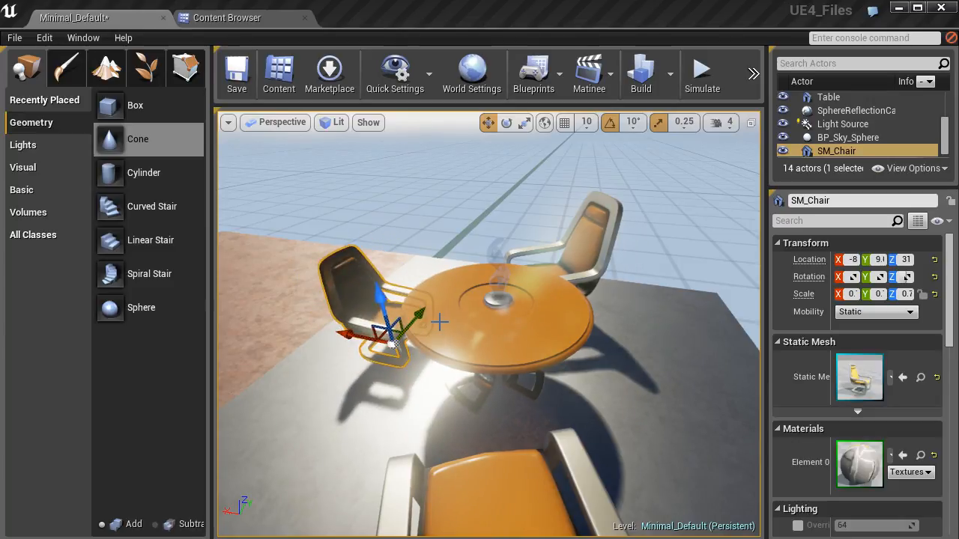
click(566, 123)
right_drag(395, 273, 356, 266)
mouse_move(449, 284)
right_down()
mouse_move(485, 284)
mouse_move(431, 251)
mouse_move(419, 269)
mouse_move(445, 288)
right_up()
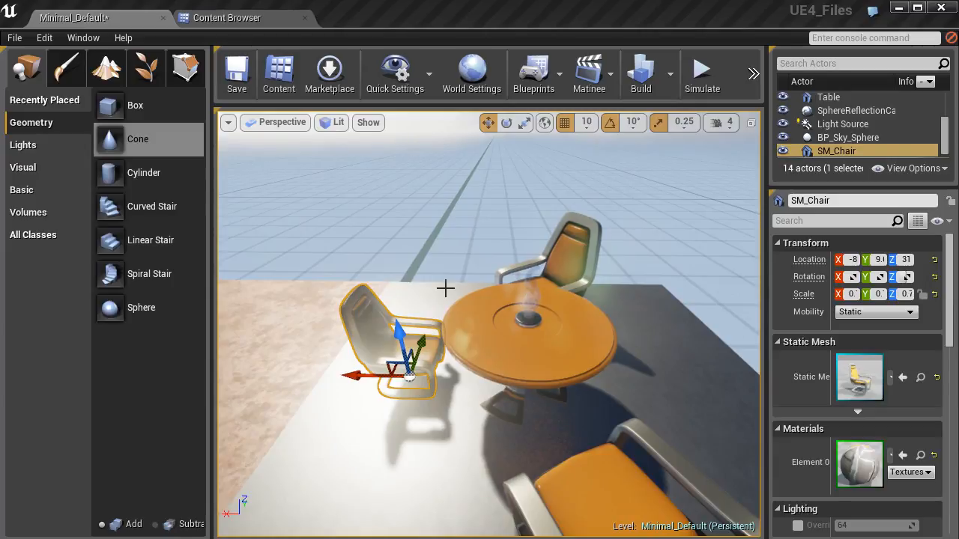